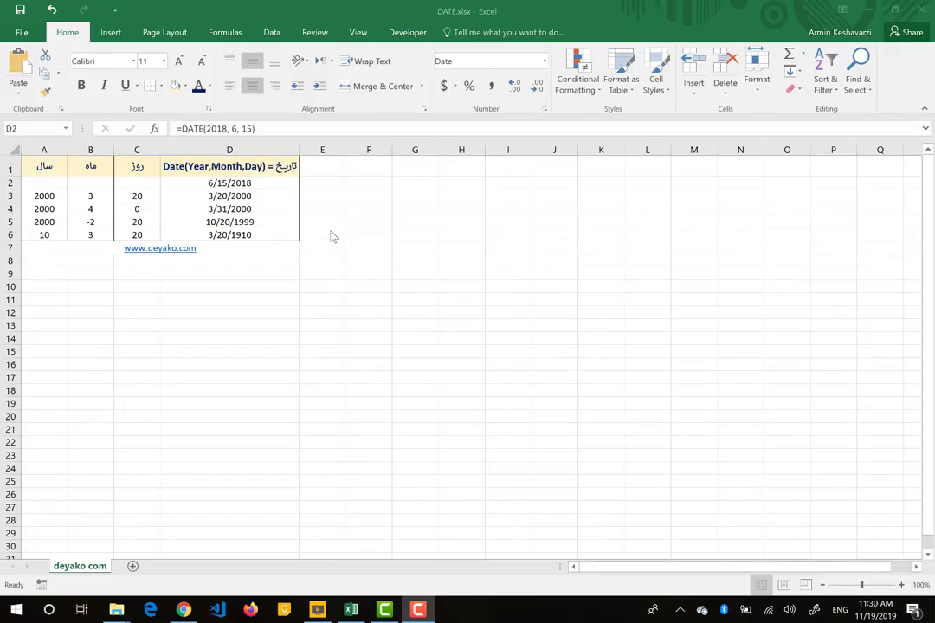
Select cell D2, which holds =DATE(2018, 6, 15), in the DATE workbook.
left_click(223, 182)
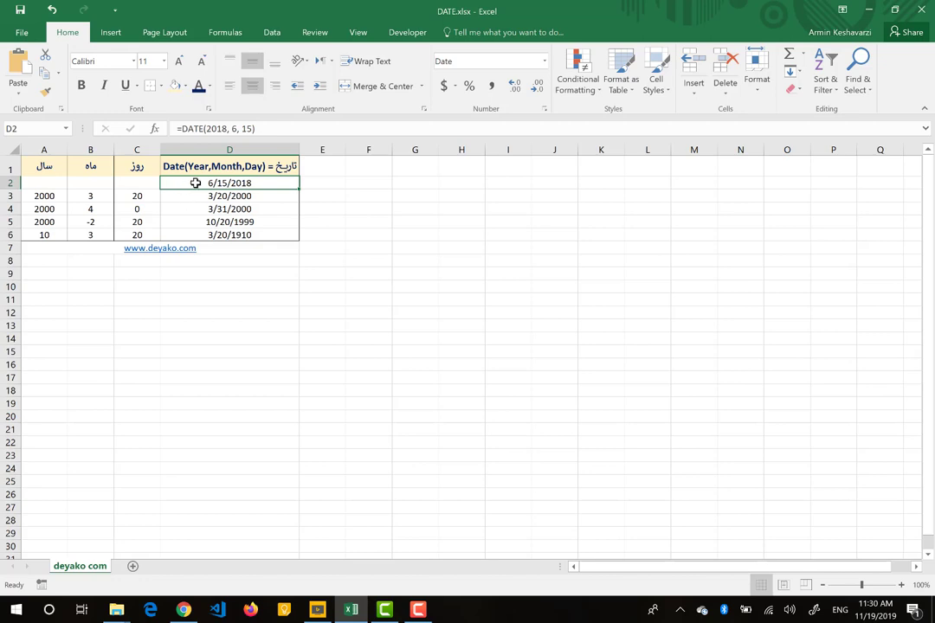
left_click(183, 128)
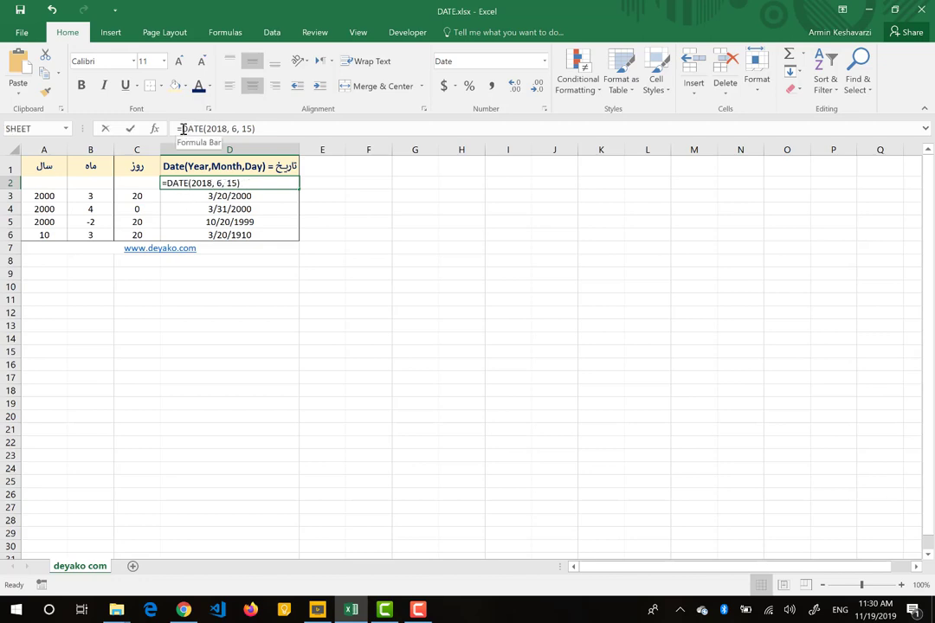
left_click_drag(260, 129, 193, 129)
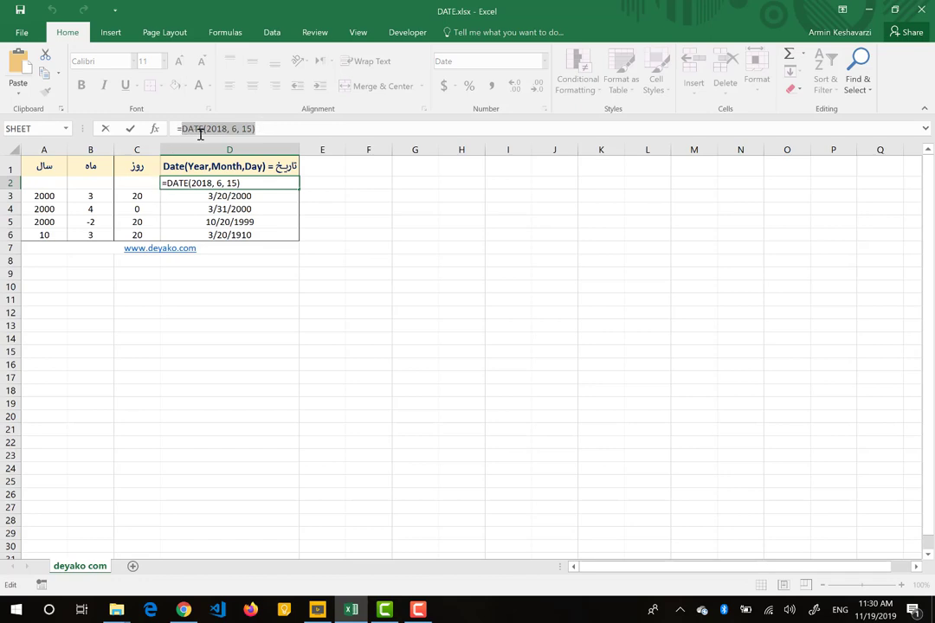
double_click(216, 129)
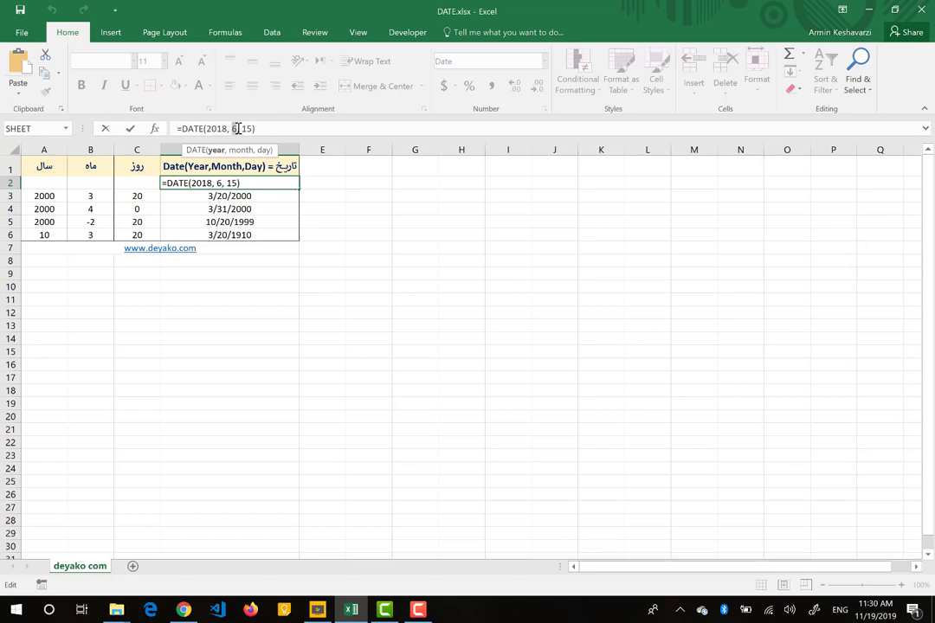
left_click(237, 128)
double_click(249, 129)
key("Return")
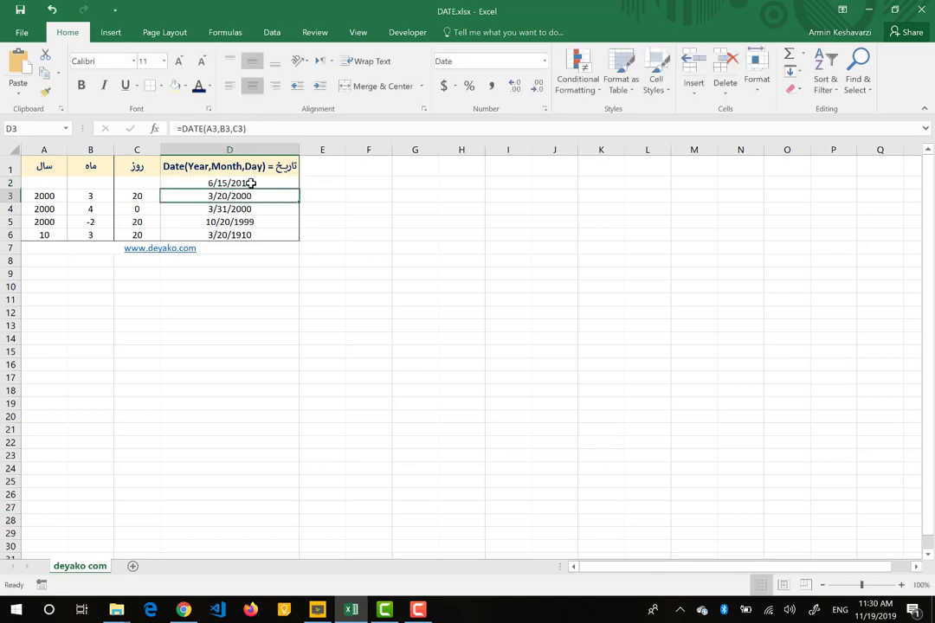
left_click(251, 183)
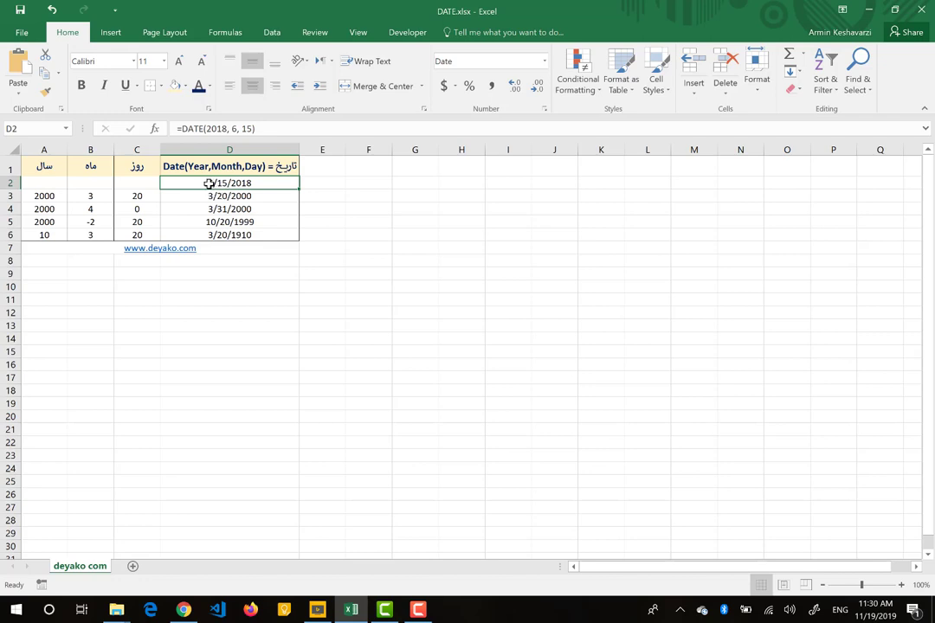
Replace D2's m/d/yyyy format with the custom code yyyy/mm/dd, displaying 2018/06/15.
left_click(545, 109)
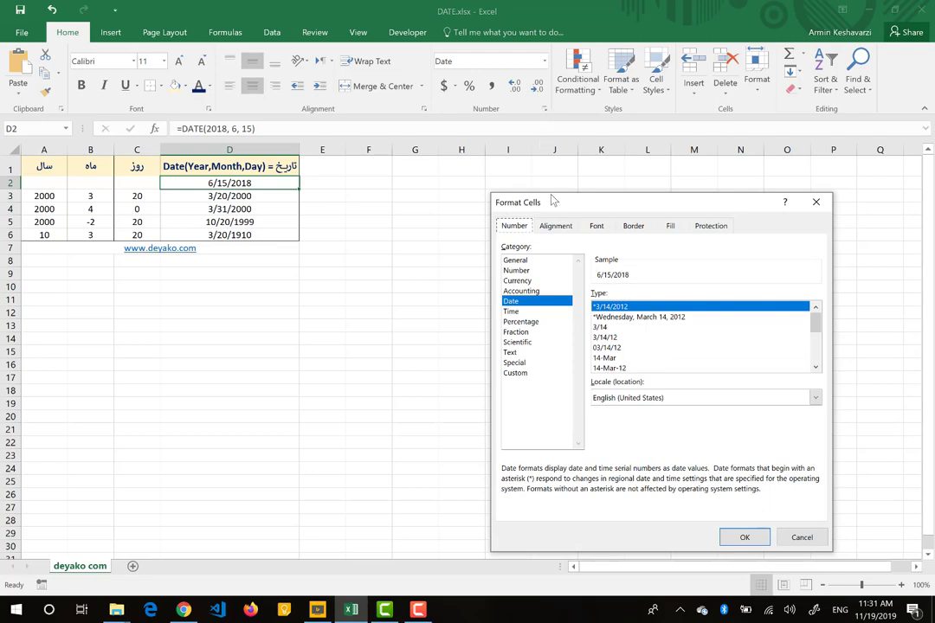
left_click_drag(556, 206, 380, 97)
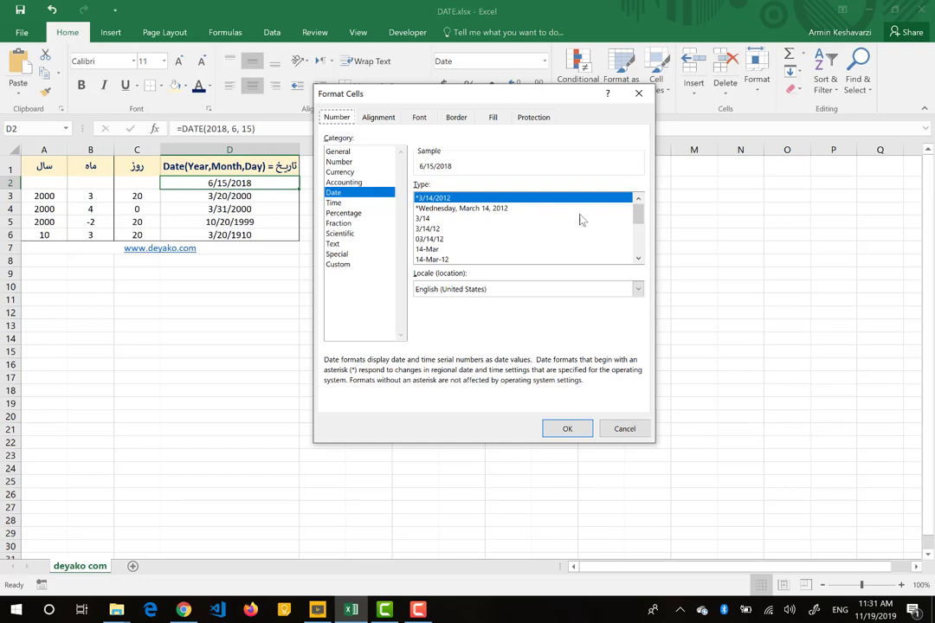
left_click_drag(638, 219, 638, 210)
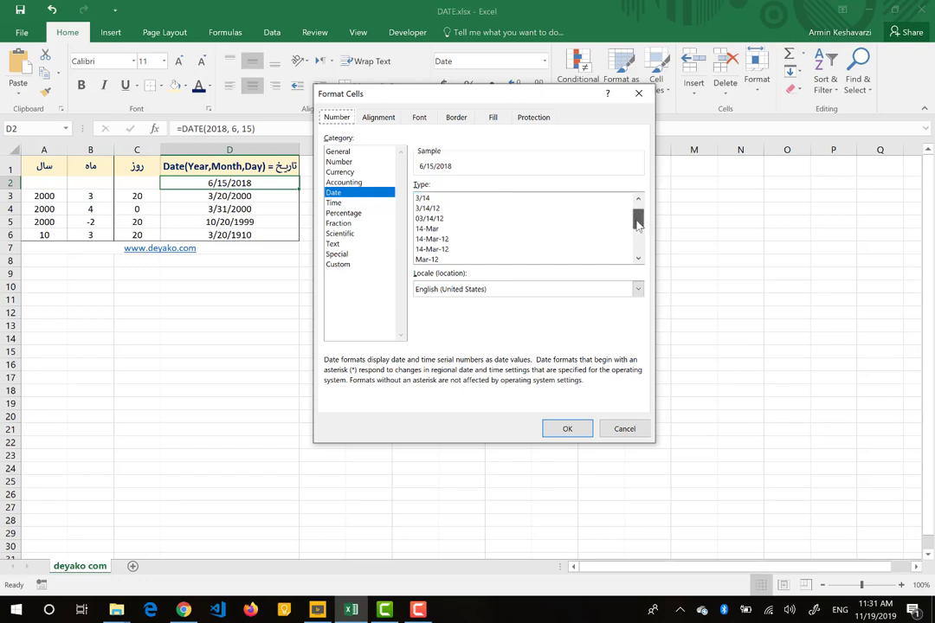
left_click(339, 264)
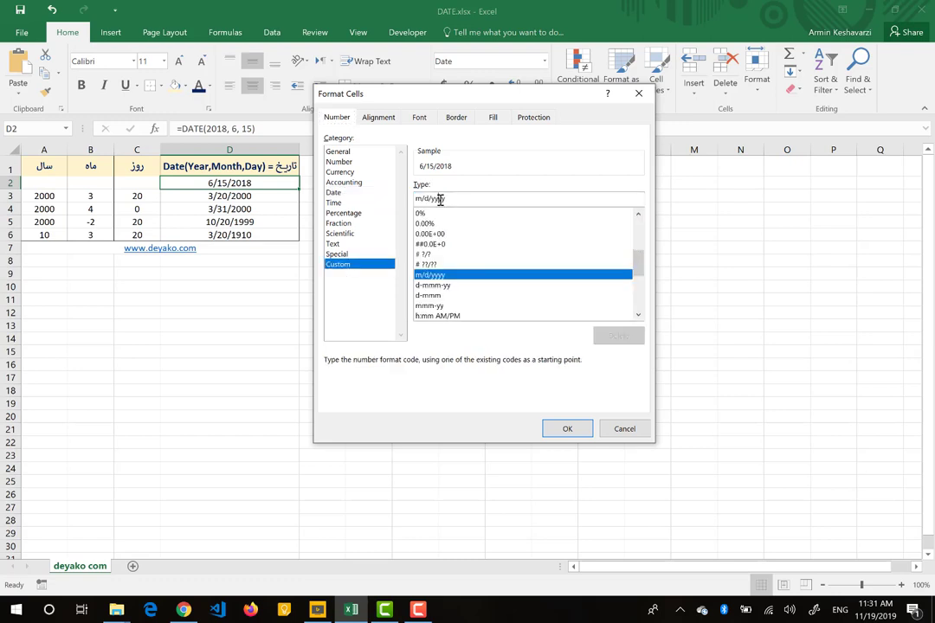
left_click(428, 200)
double_click(451, 199)
type("y")
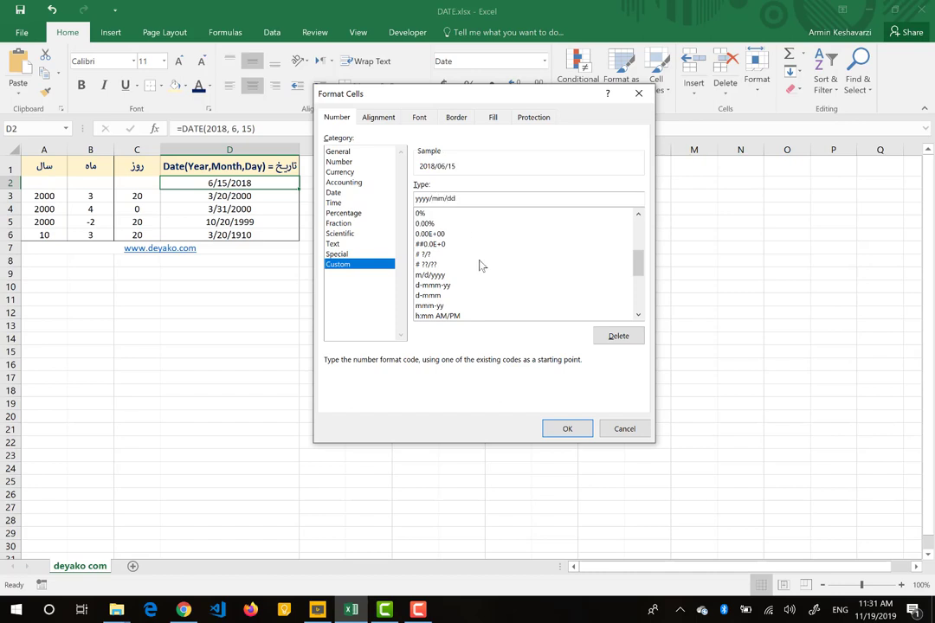
left_click(565, 429)
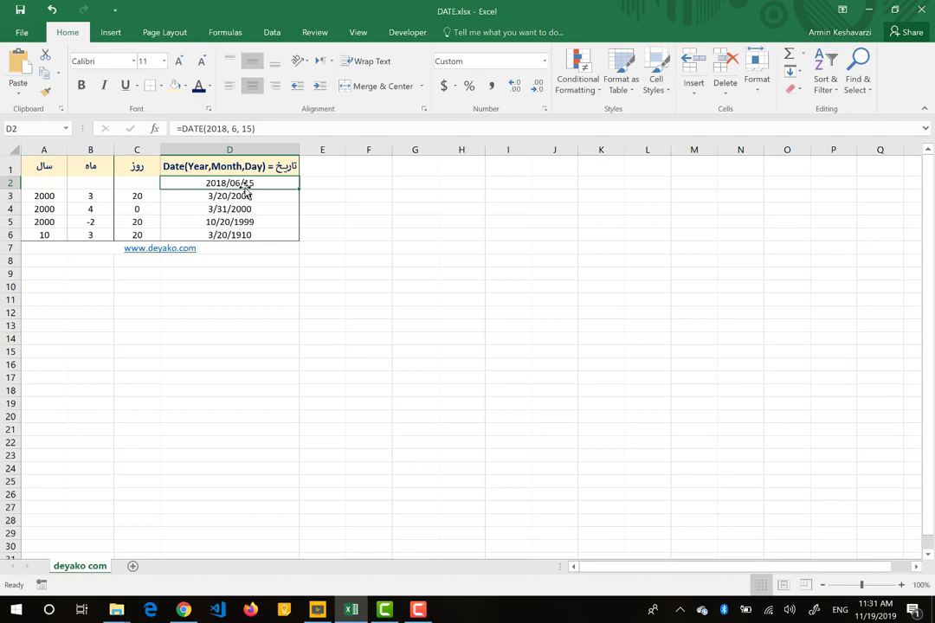
Set D2's Date format locale to Persian (Iran) so it reads 25/03/1397.
left_click(544, 111)
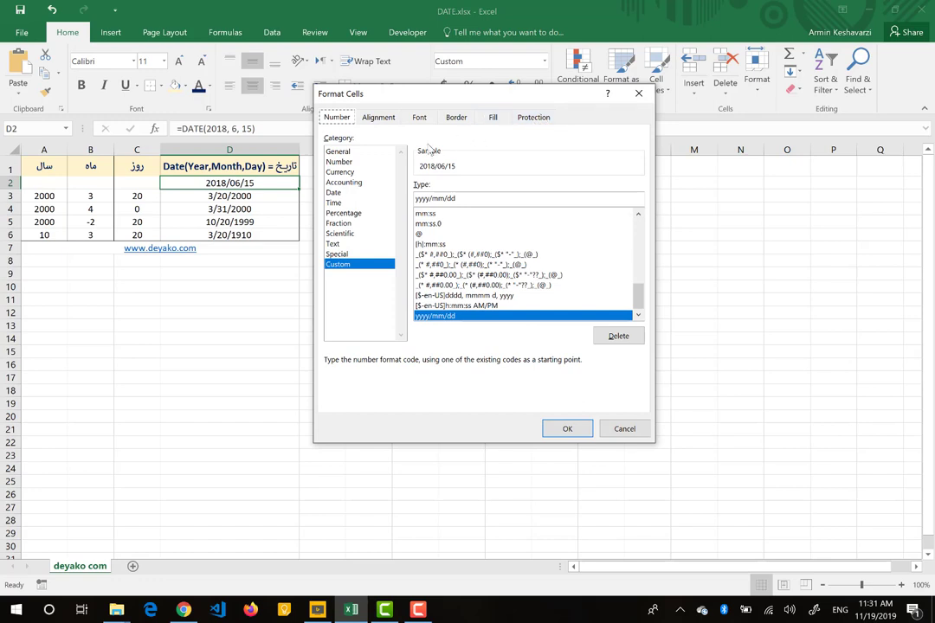
left_click(334, 192)
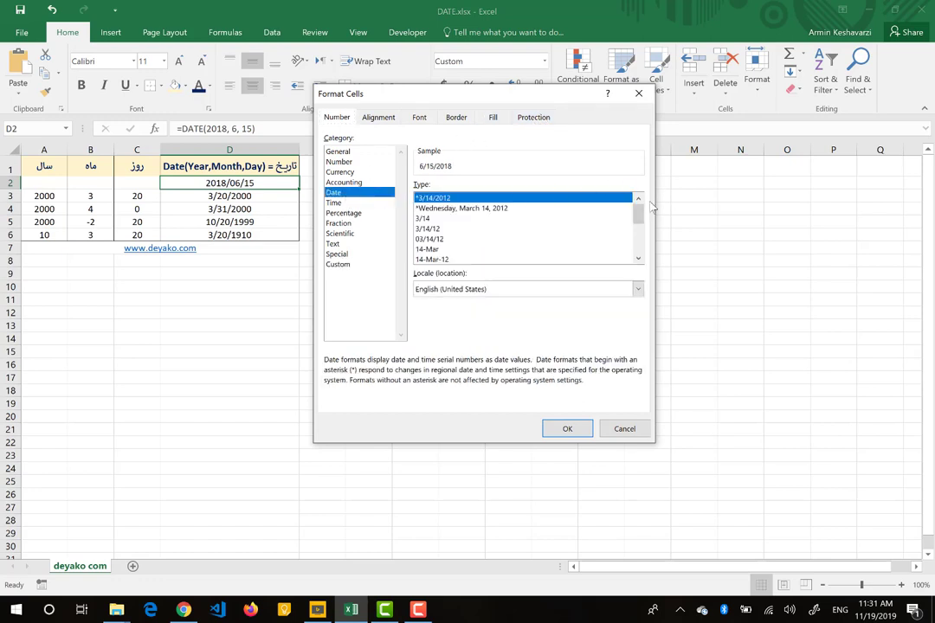
left_click(638, 290)
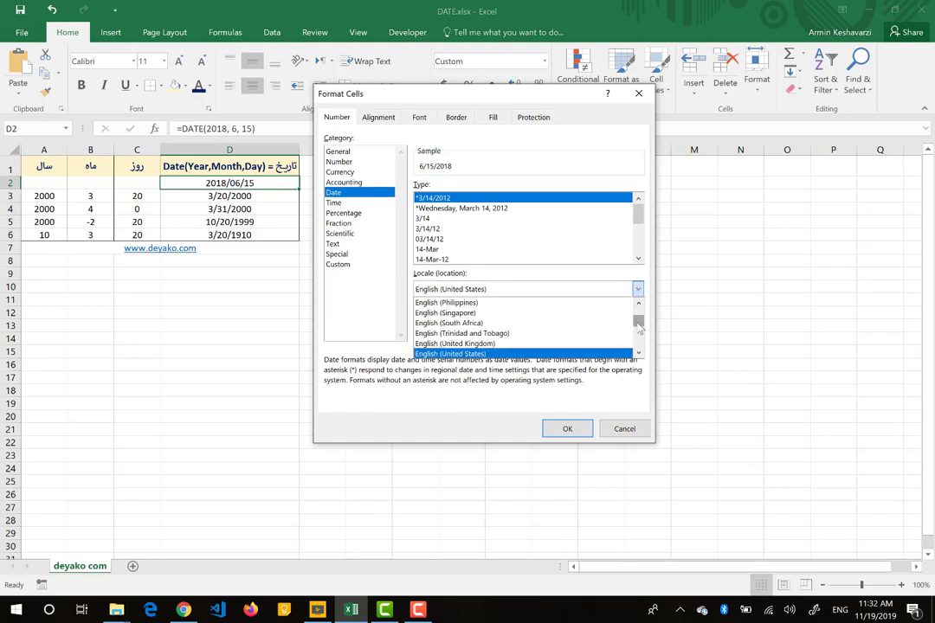
left_click_drag(639, 325, 640, 339)
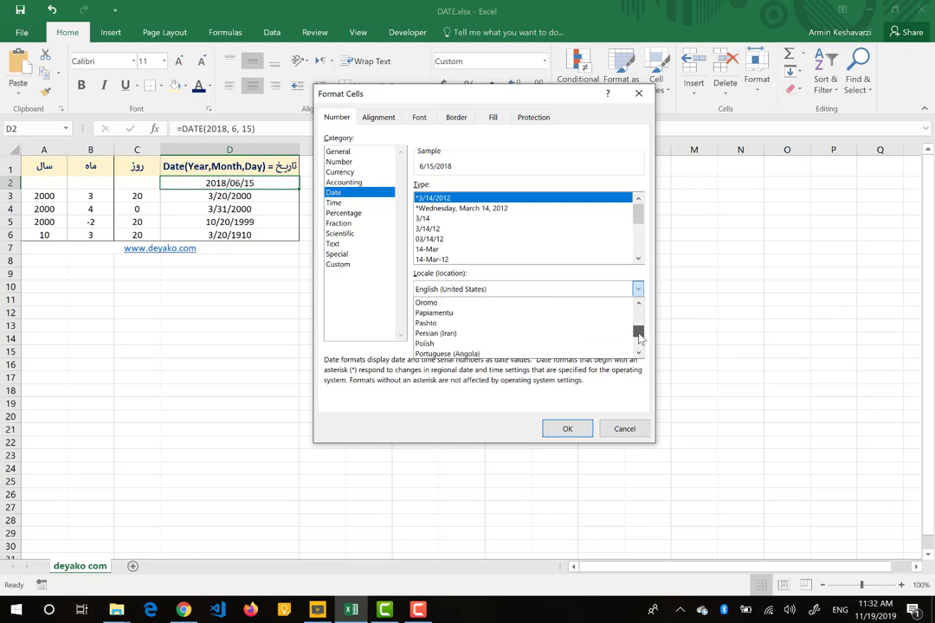
left_click(441, 336)
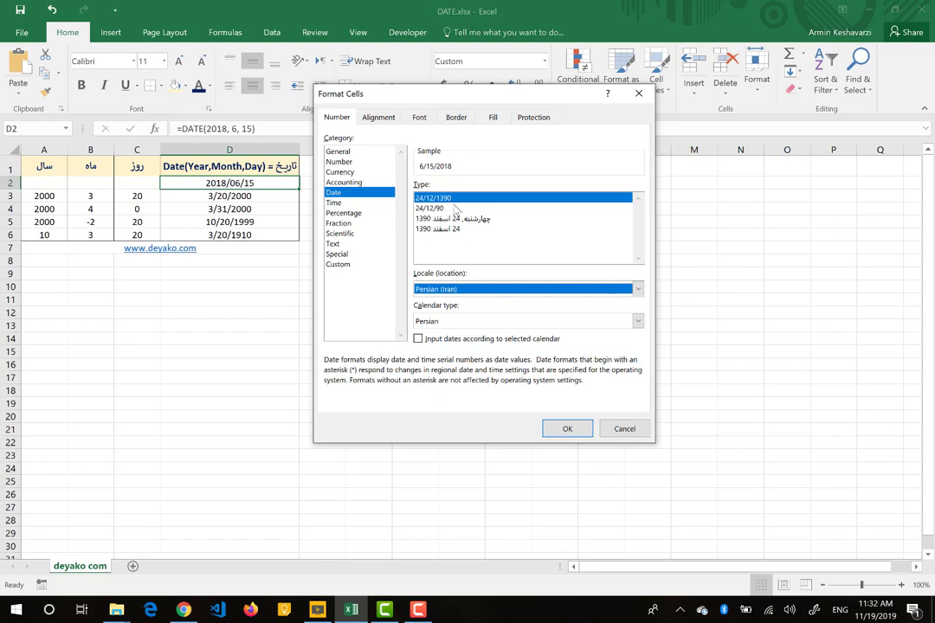
left_click(549, 430)
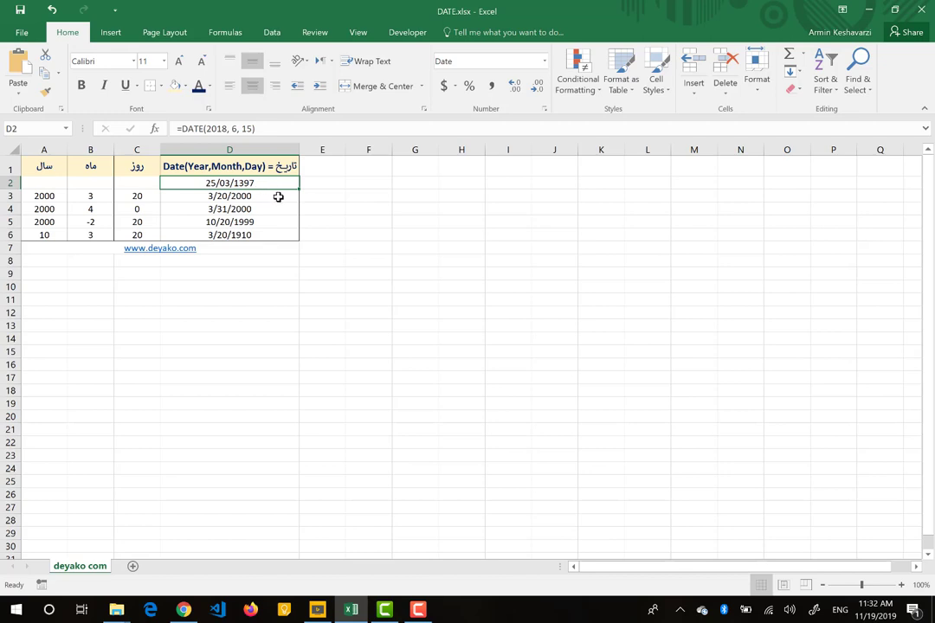
Compare D3's formula, then reopen D2's =DATE(2018, 6, 15) formula for editing.
left_click(278, 198)
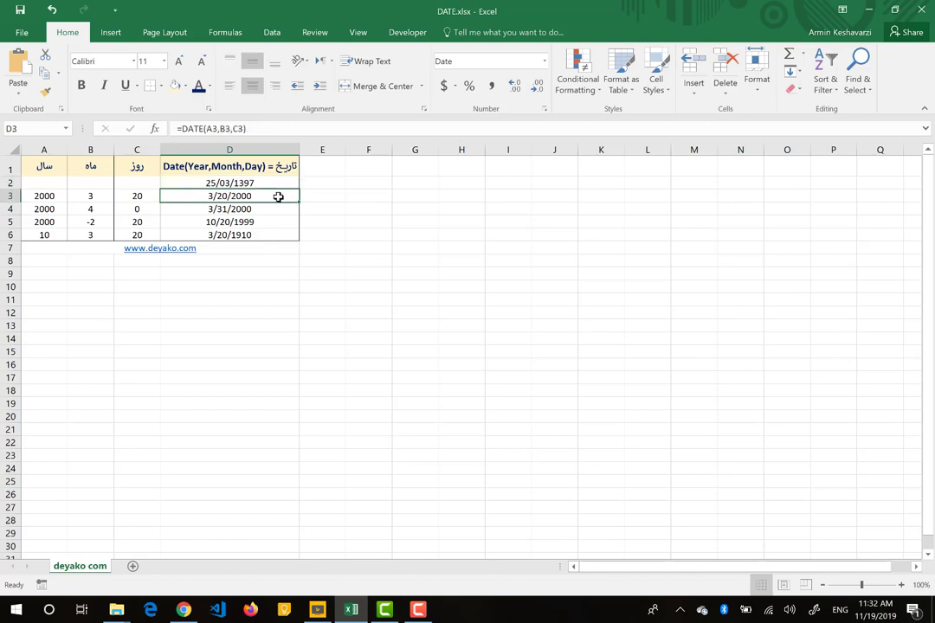
left_click(234, 183)
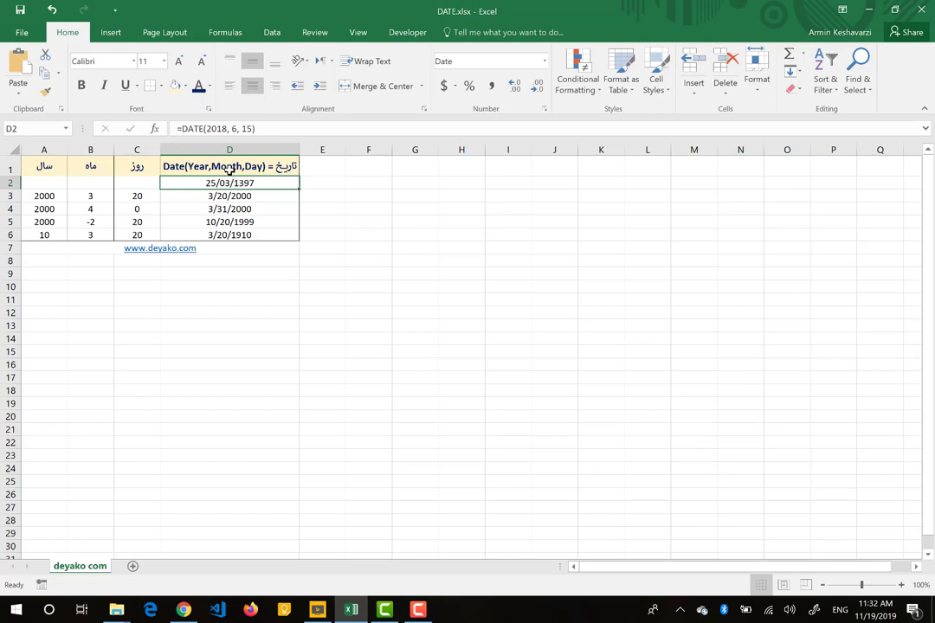
left_click(217, 128)
left_click_drag(205, 128, 253, 128)
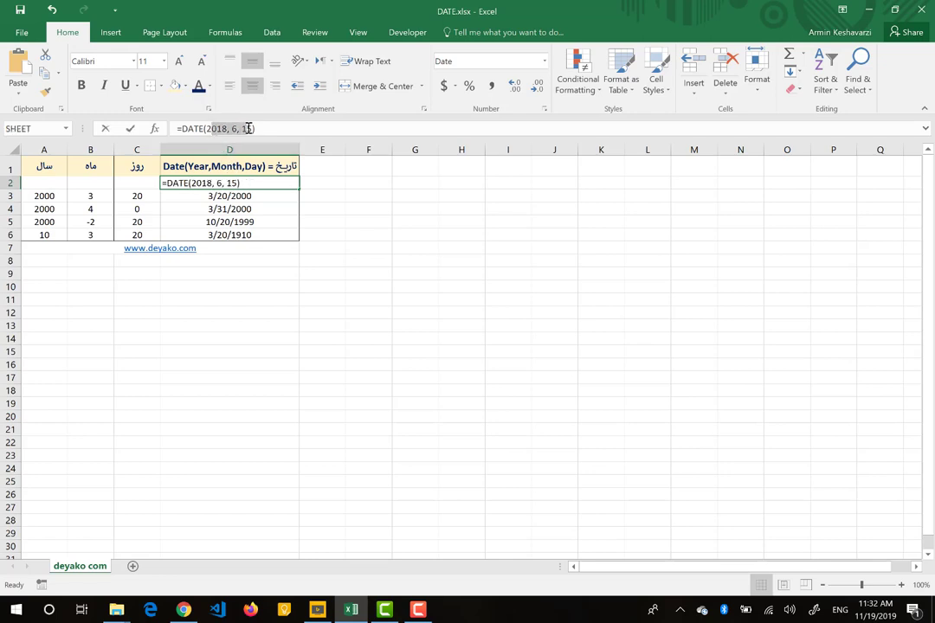
type("2")
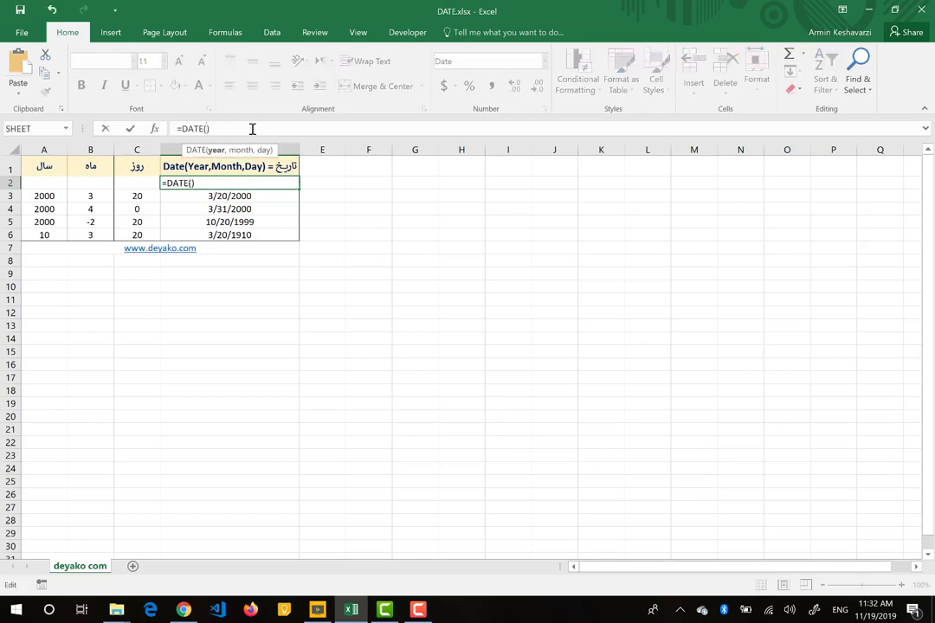
left_click(34, 184)
type(",")
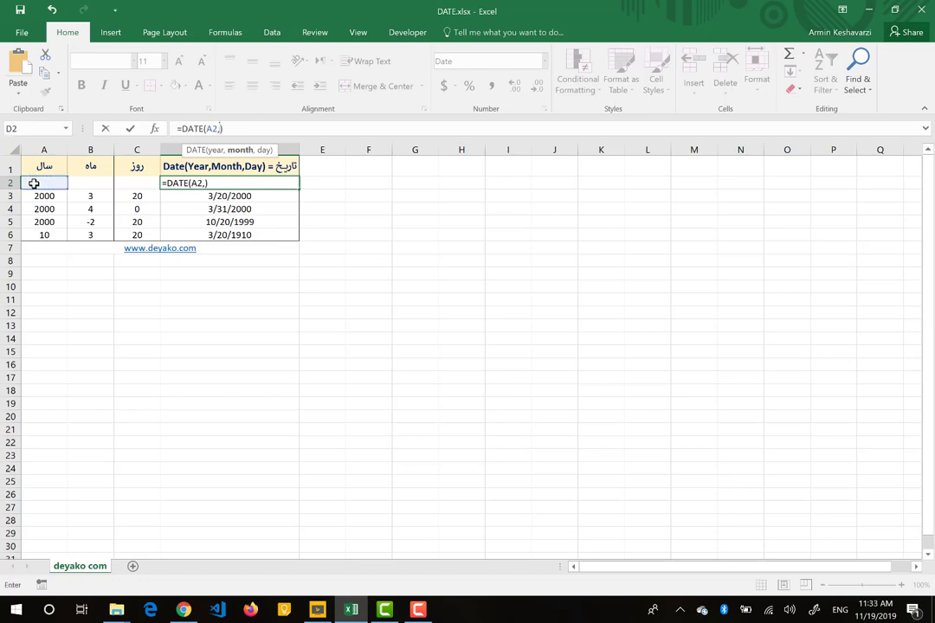
left_click(81, 184)
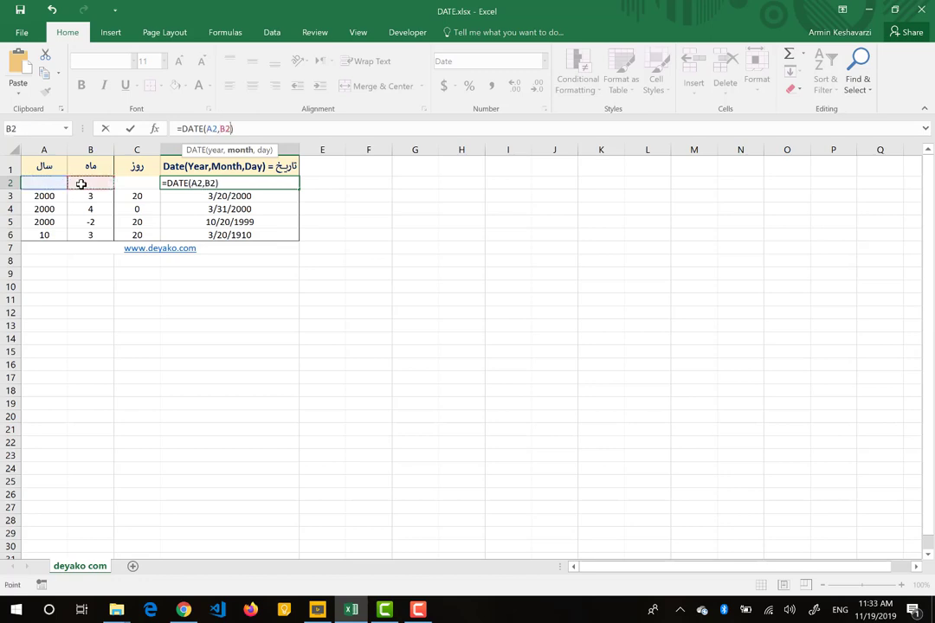
type(",")
left_click(127, 182)
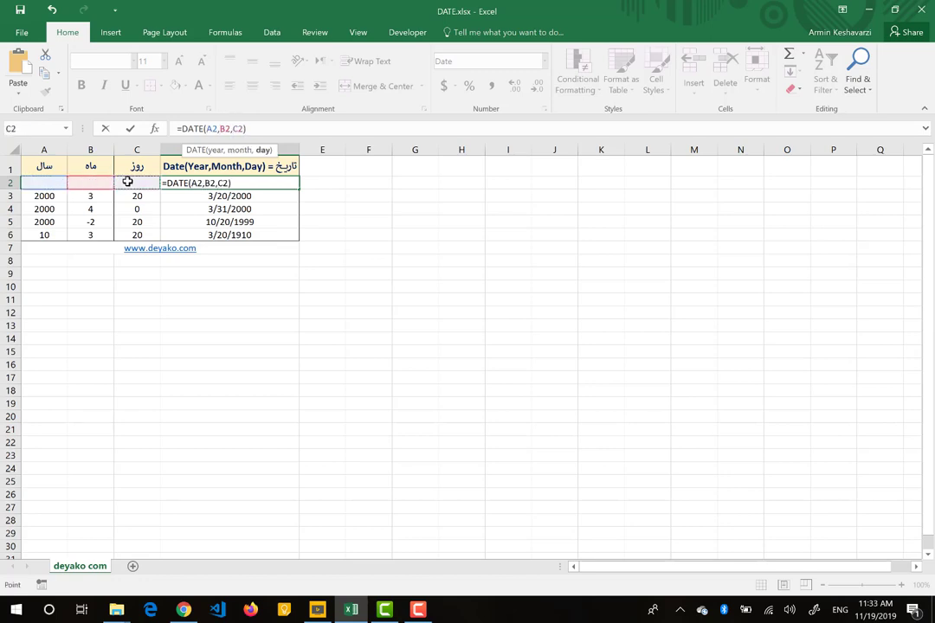
key("ctrl+Return")
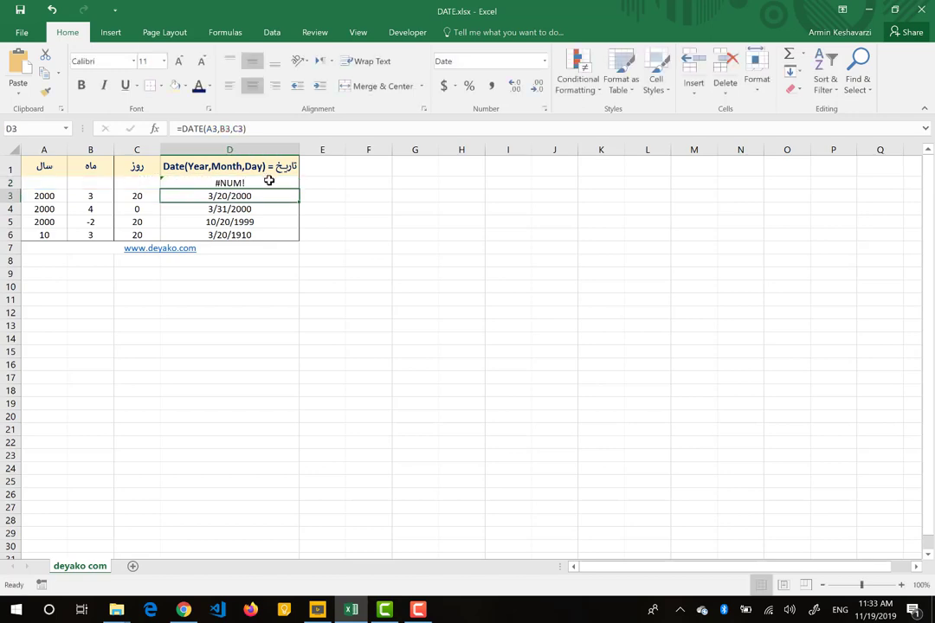
key("ctrl+z")
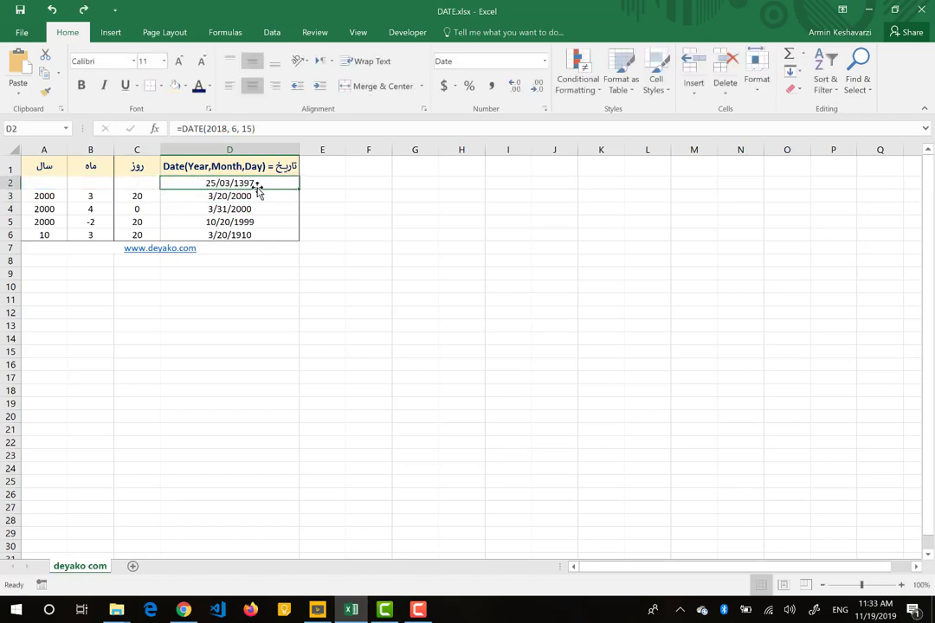
left_click(220, 195)
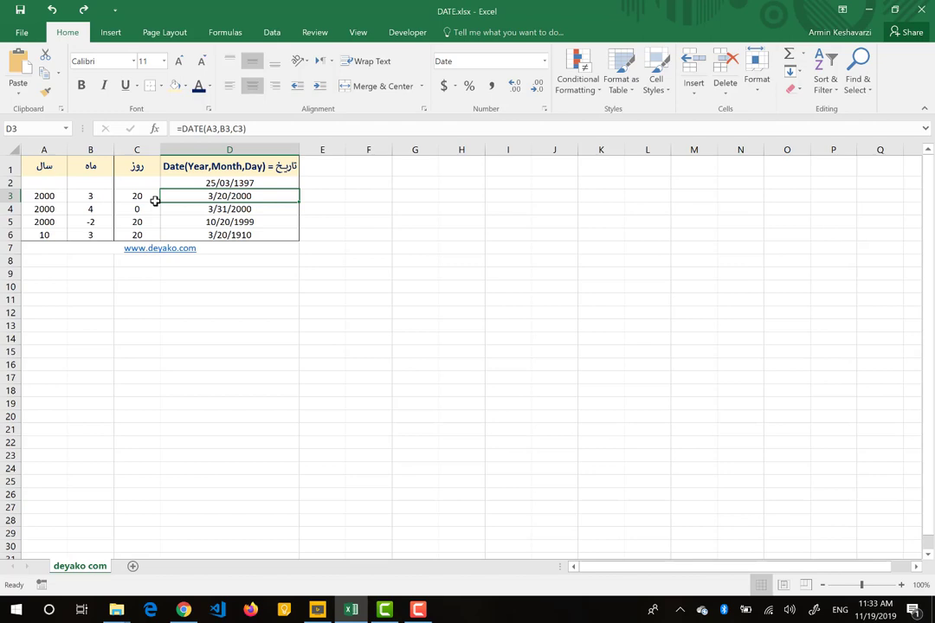
Use Format Painter to copy D2's Persian date format onto D3 through D6.
left_click(209, 183)
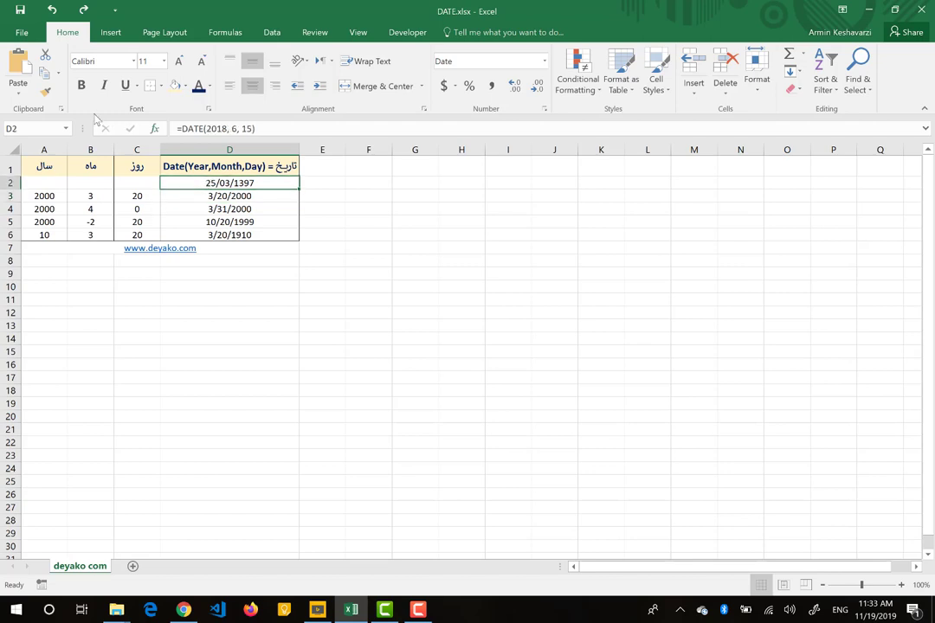
left_click(45, 90)
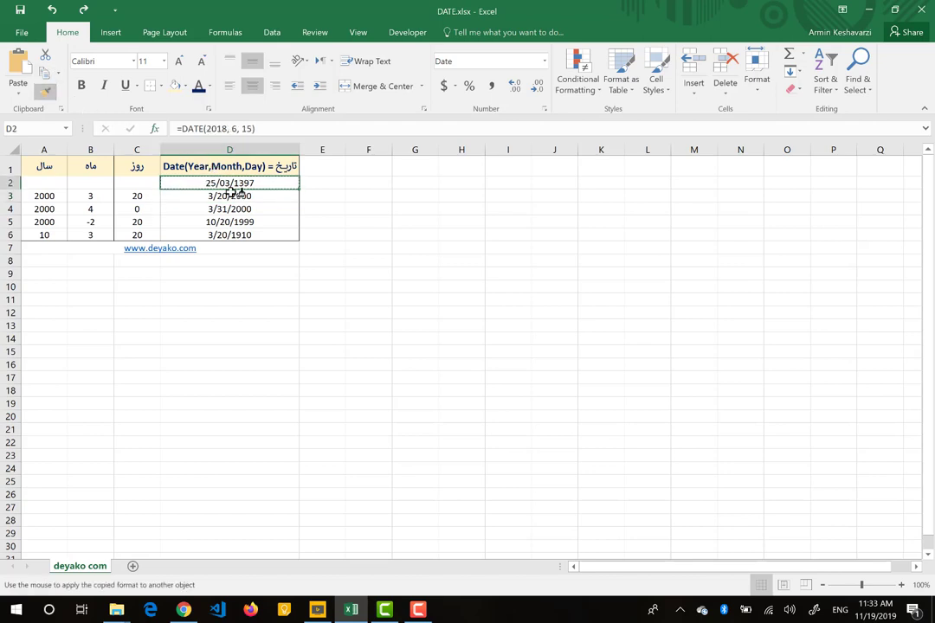
left_click_drag(230, 201, 232, 234)
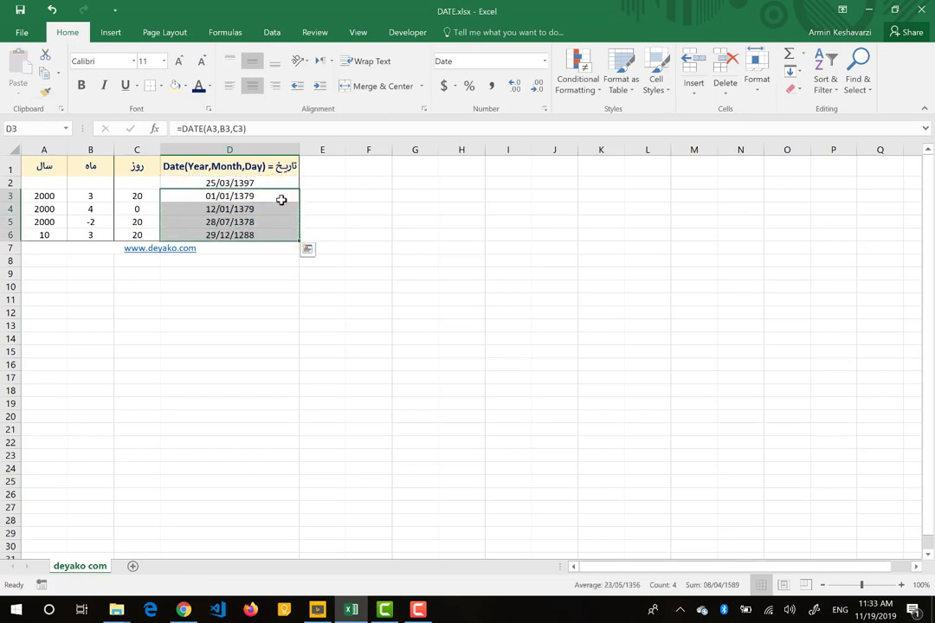
left_click(271, 195)
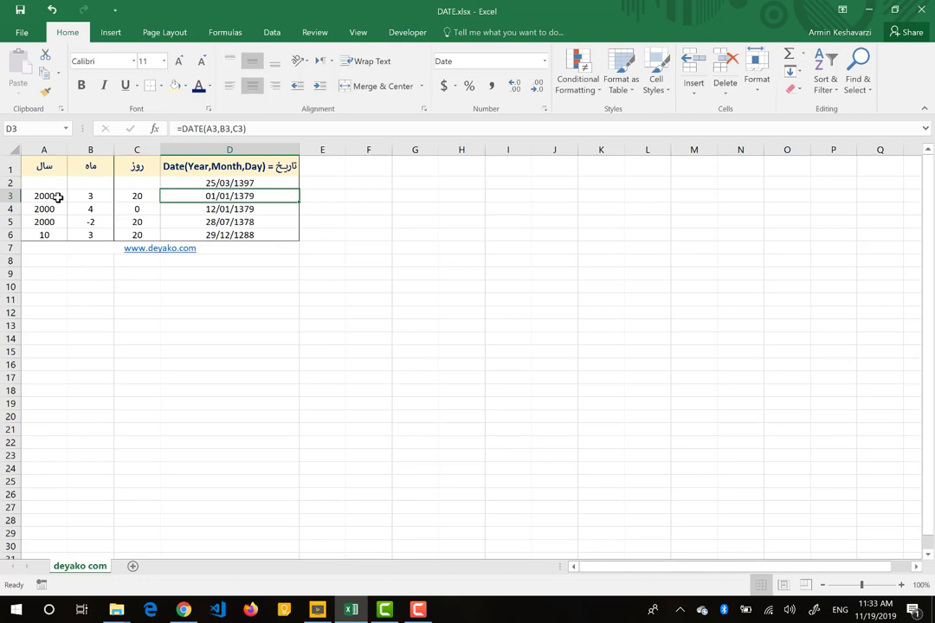
left_click_drag(46, 197, 132, 199)
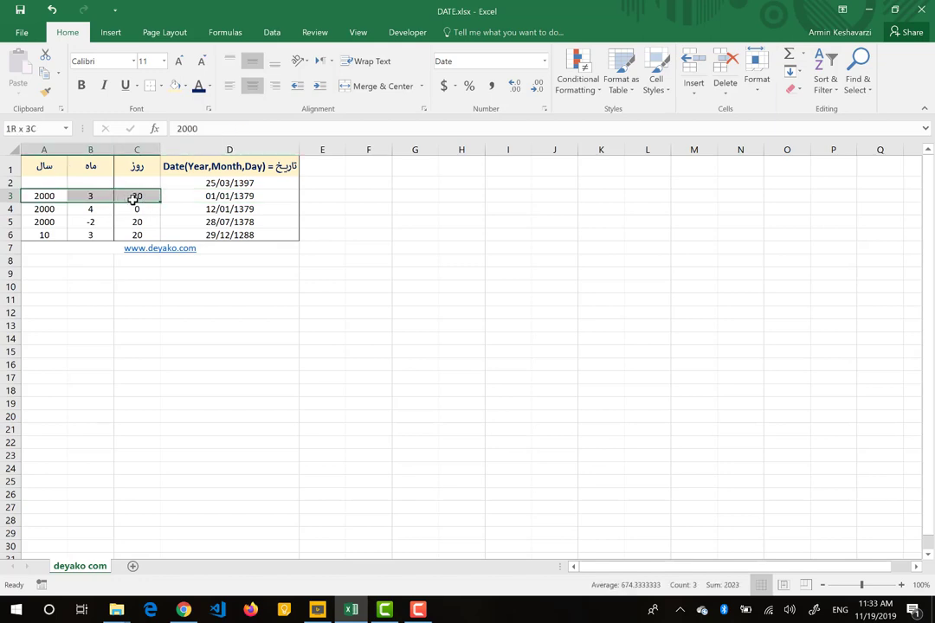
left_click_drag(42, 196, 132, 197)
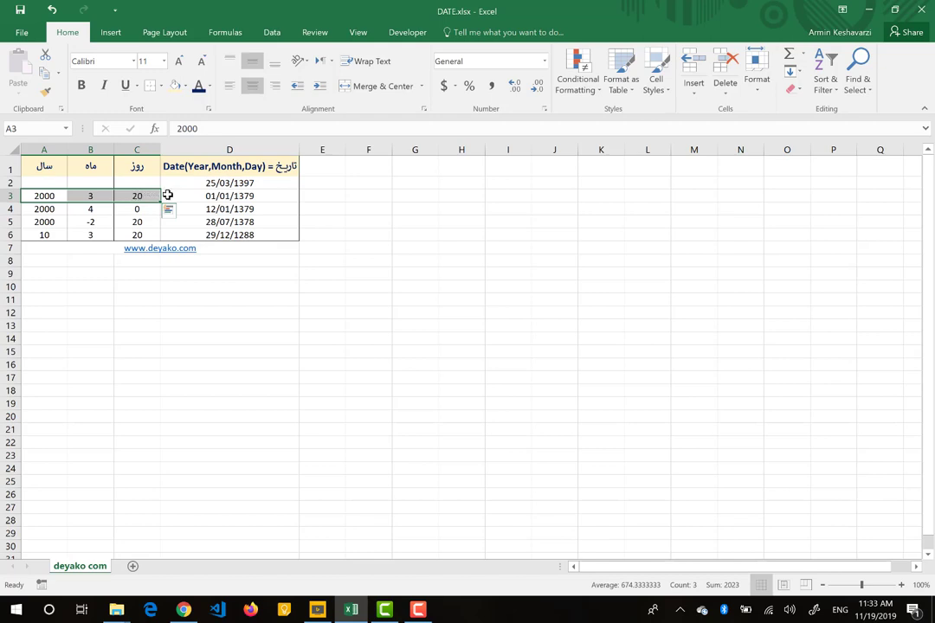
left_click(208, 194)
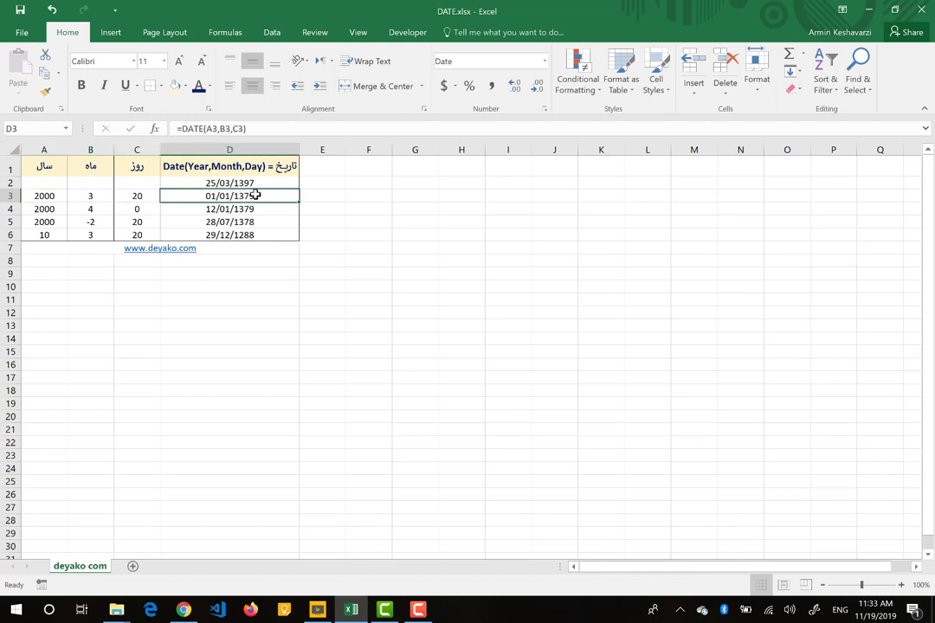
left_click(178, 209)
left_click(146, 208)
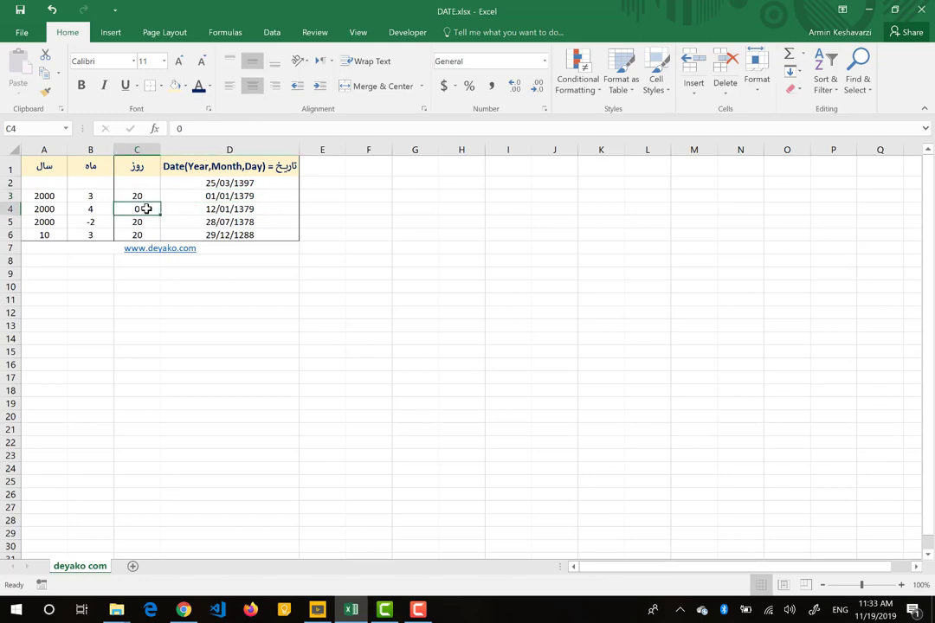
left_click(191, 209)
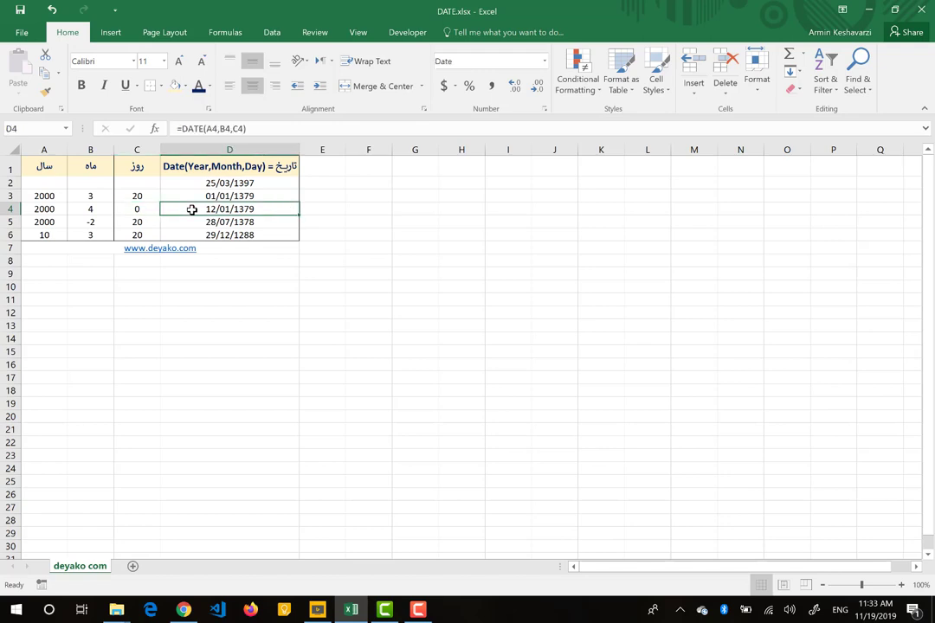
Give D4 an English (United States) date format so it reads 3/31/2000.
left_click(544, 61)
left_click(495, 364)
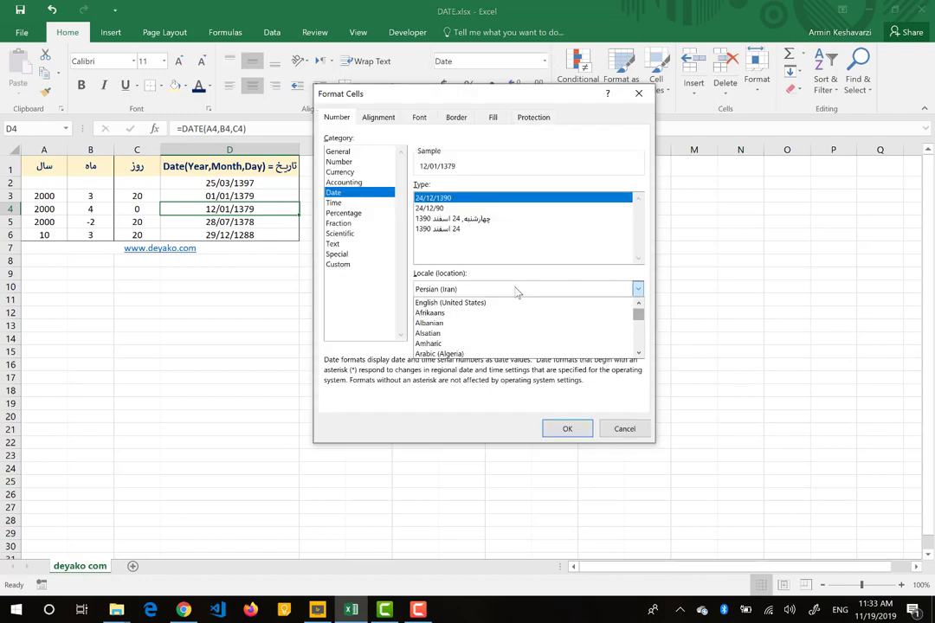
left_click(567, 428)
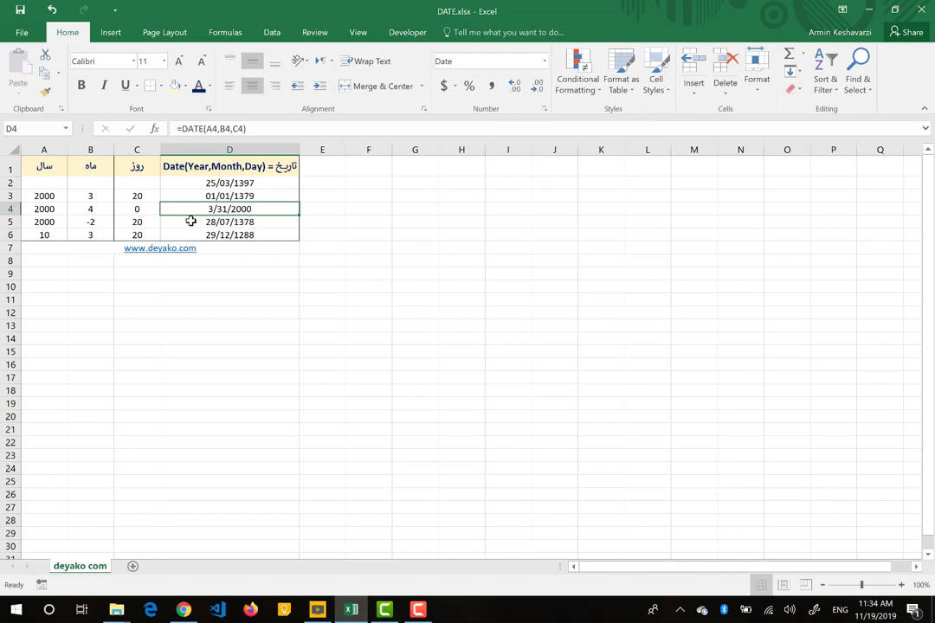
Review the arguments in B4, C4 and B5, then pick up D4's format with Format Painter.
left_click(104, 211)
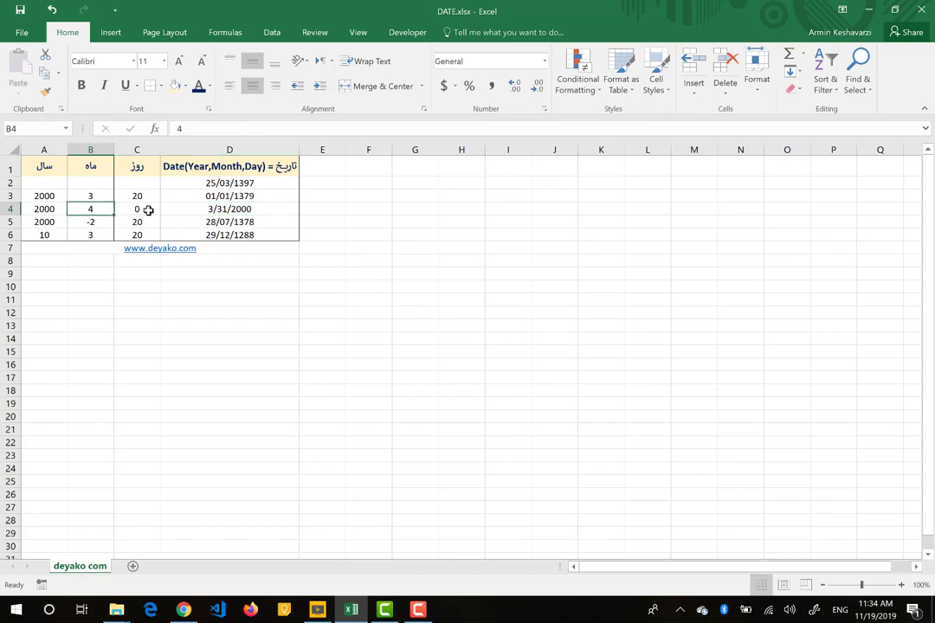
left_click(148, 210)
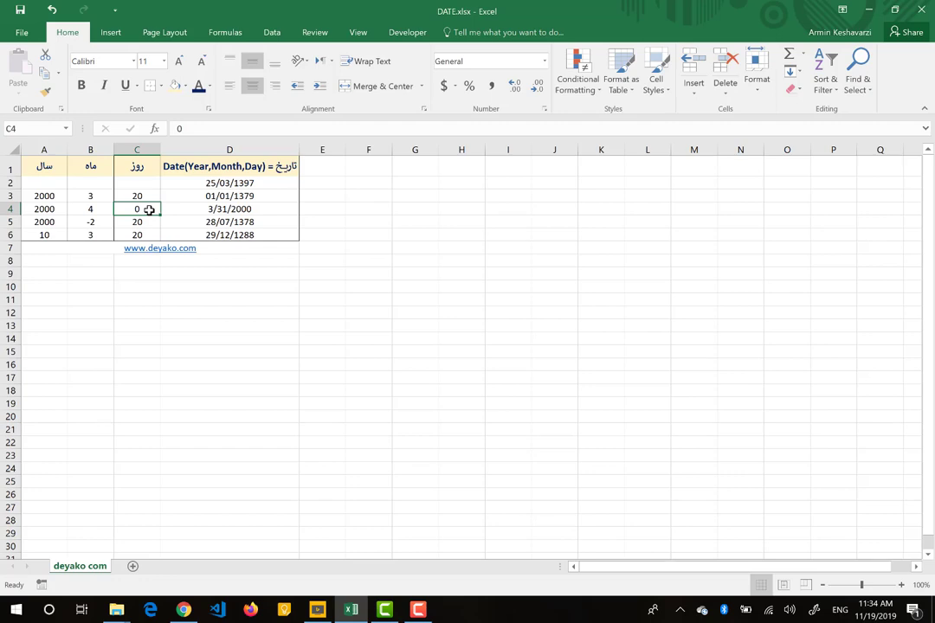
left_click(259, 213)
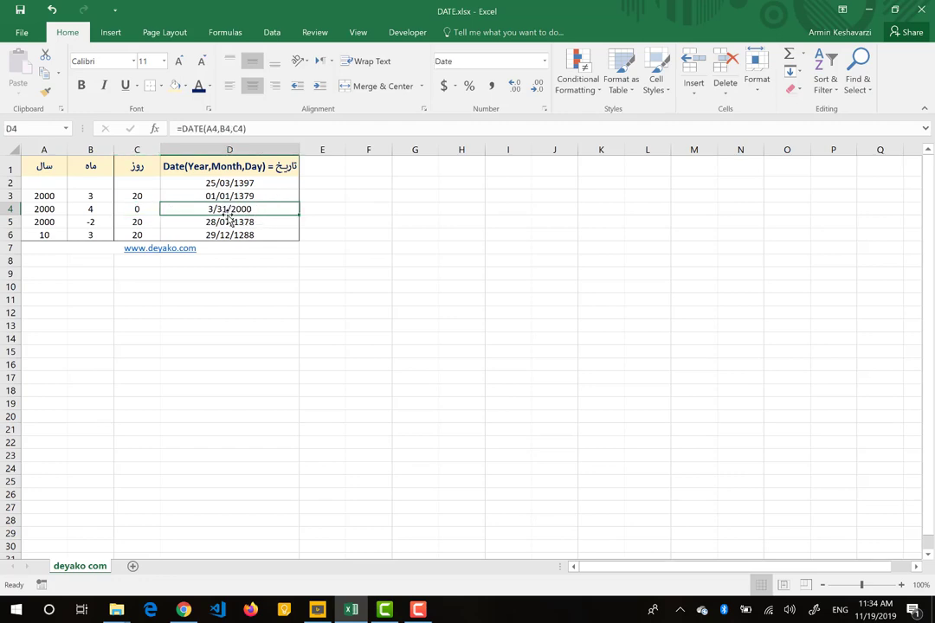
left_click(106, 223)
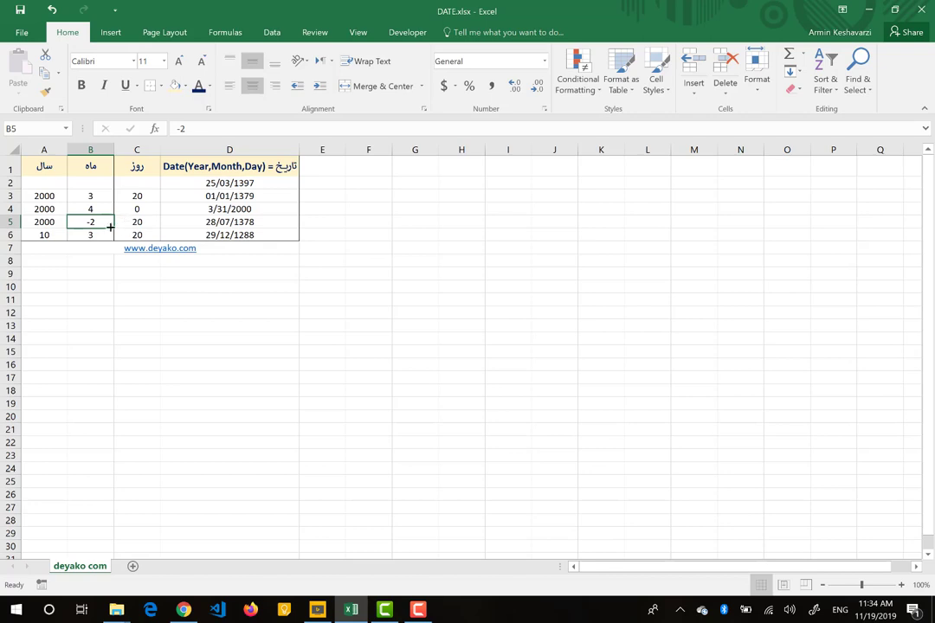
left_click(219, 209)
left_click(46, 91)
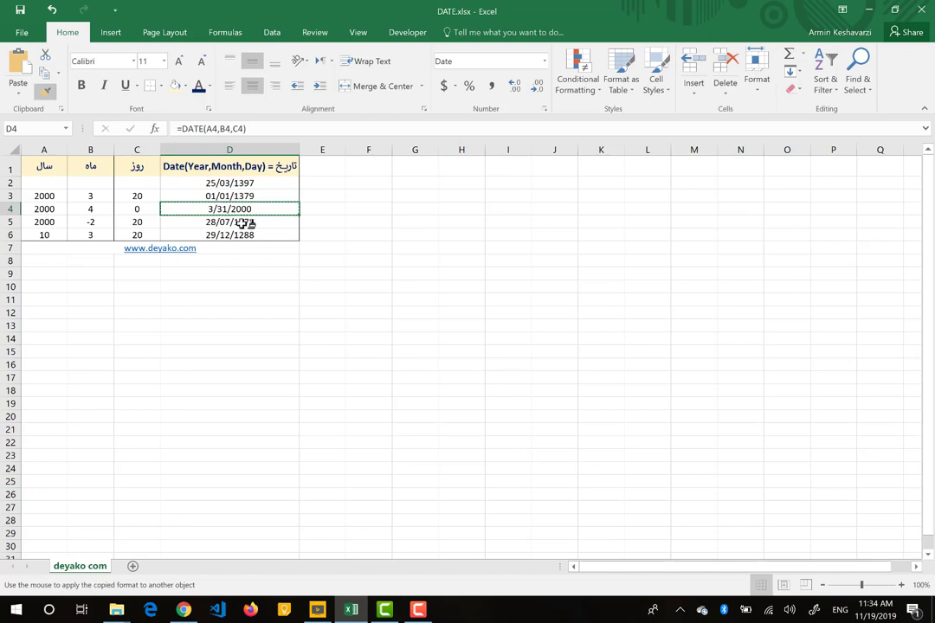
Paint D4's English format onto D5:D6, showing 10/20/1999 and 3/20/1910.
left_click_drag(245, 222, 244, 235)
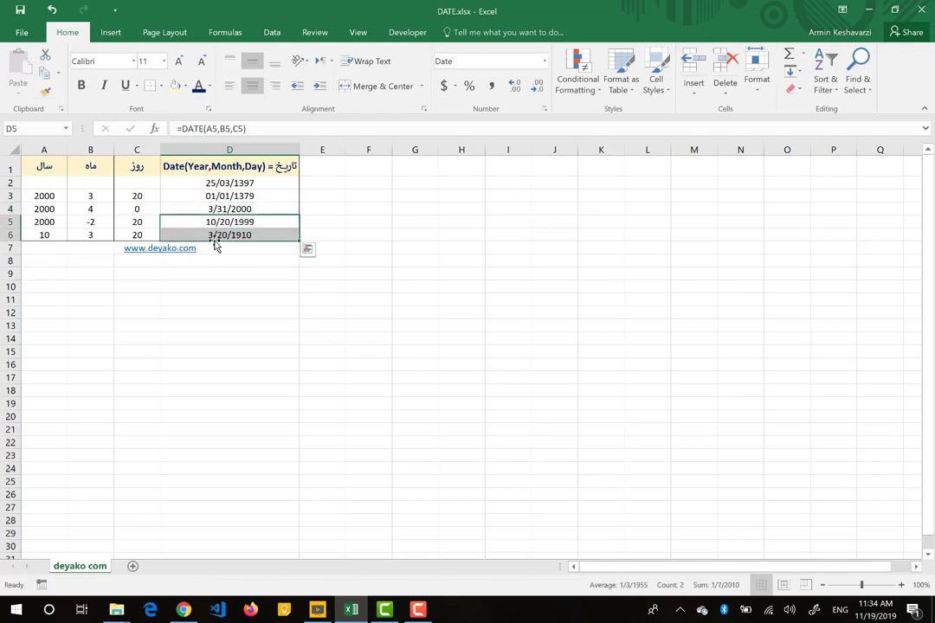
left_click(90, 221)
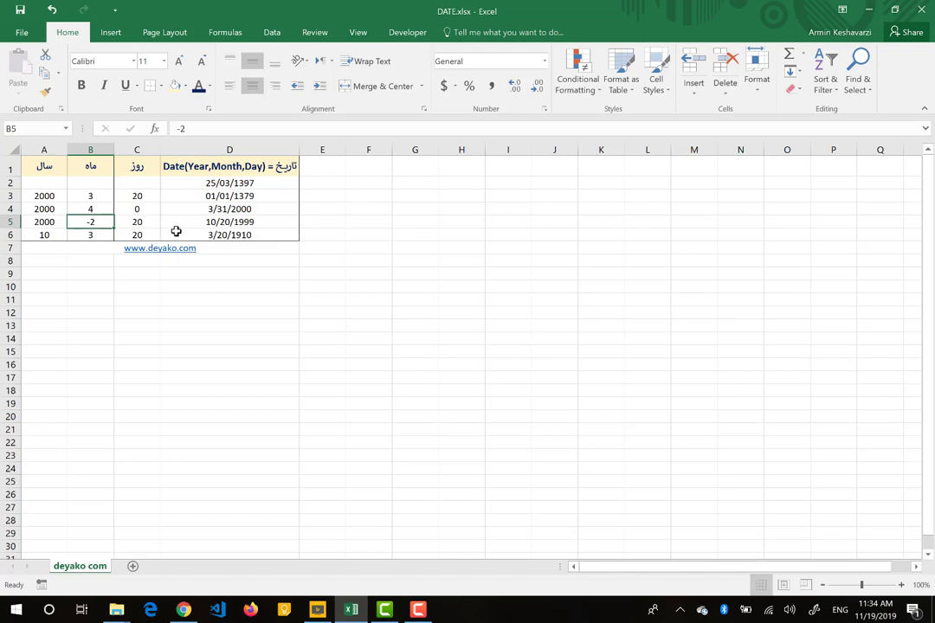
left_click(191, 224)
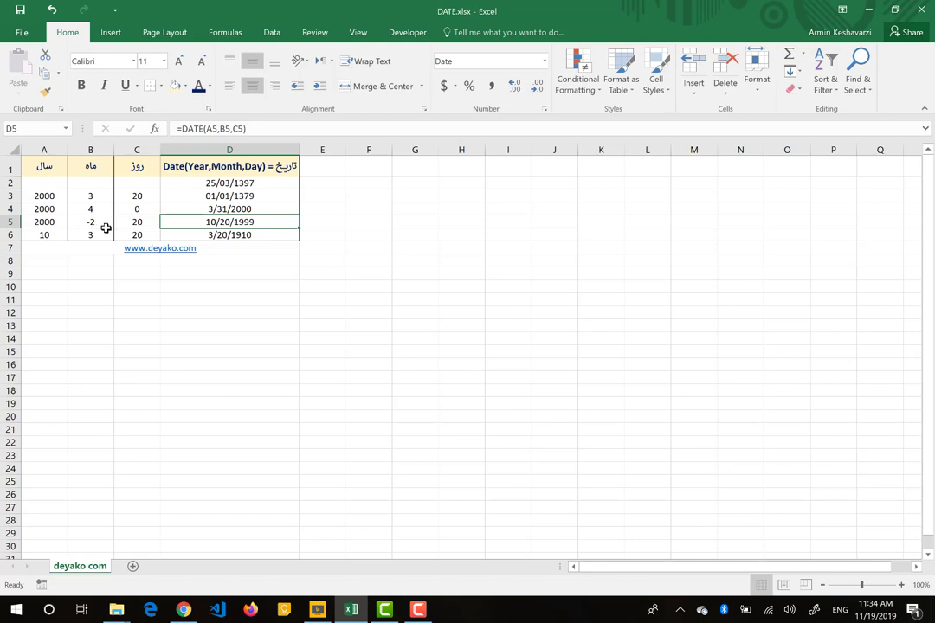
Review the year, month and day inputs in rows 5–6 and select A6 to edit.
left_click(55, 223)
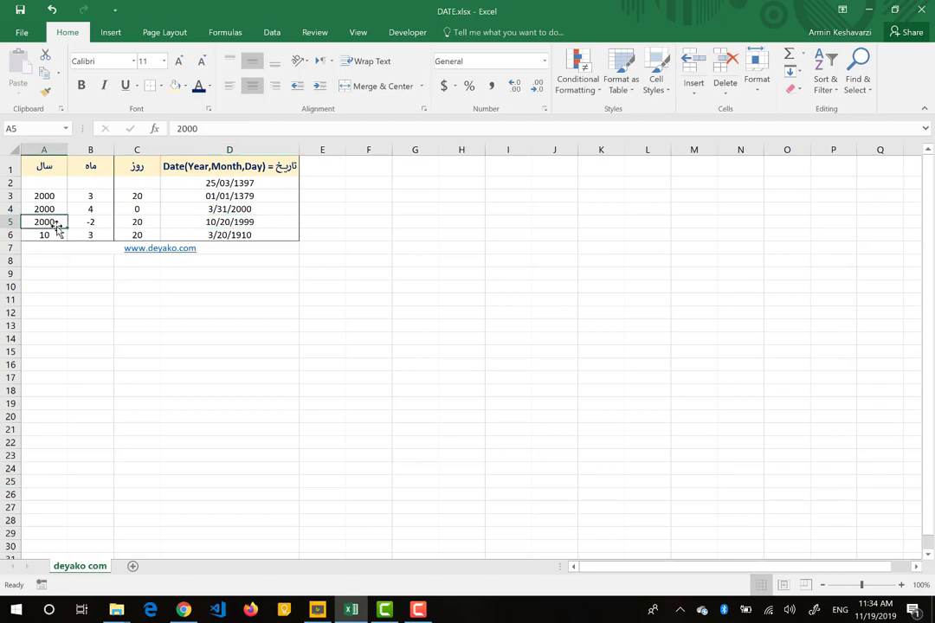
left_click_drag(58, 235, 141, 234)
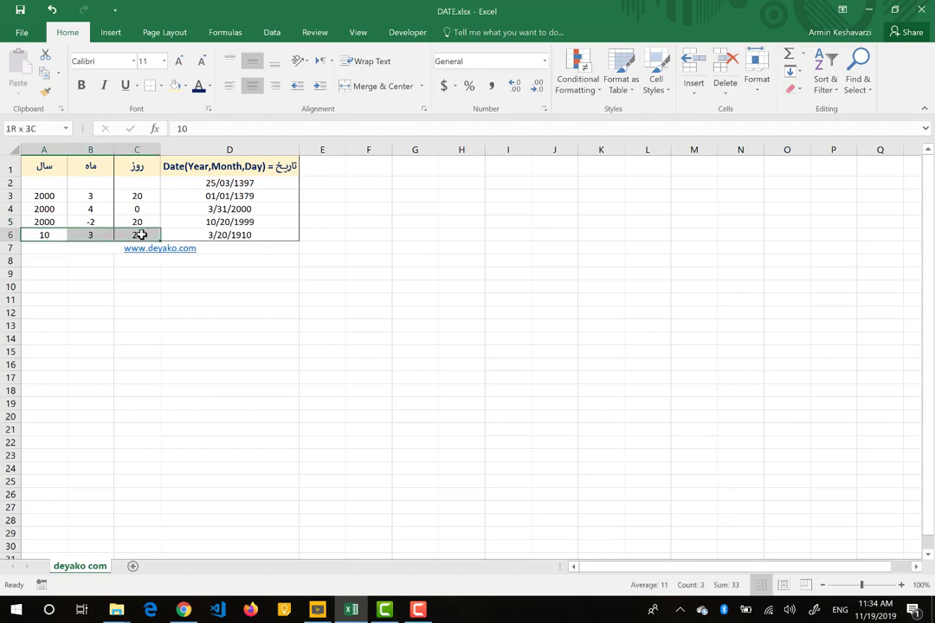
left_click(50, 234)
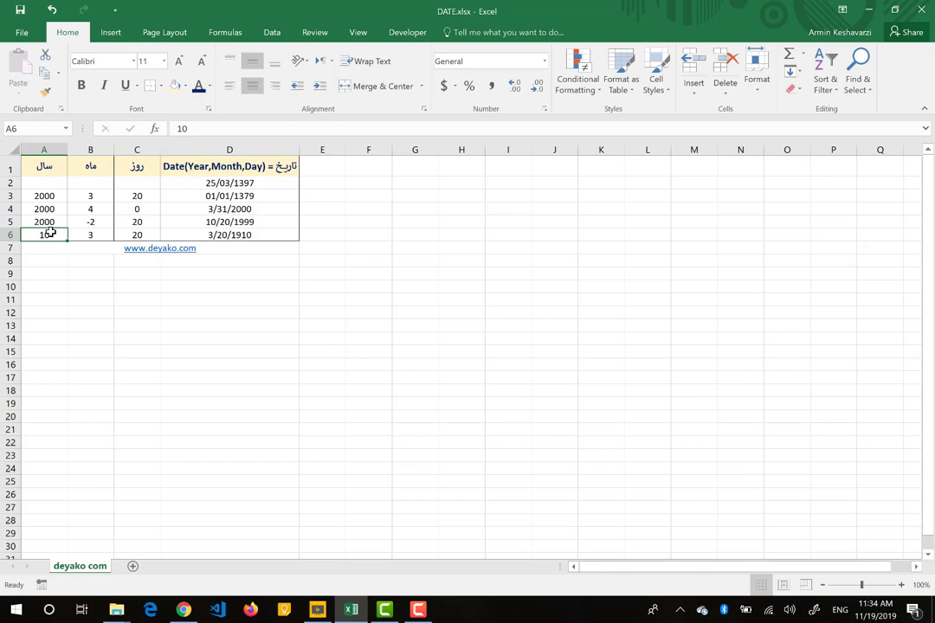
key("BackSpace")
key("Return")
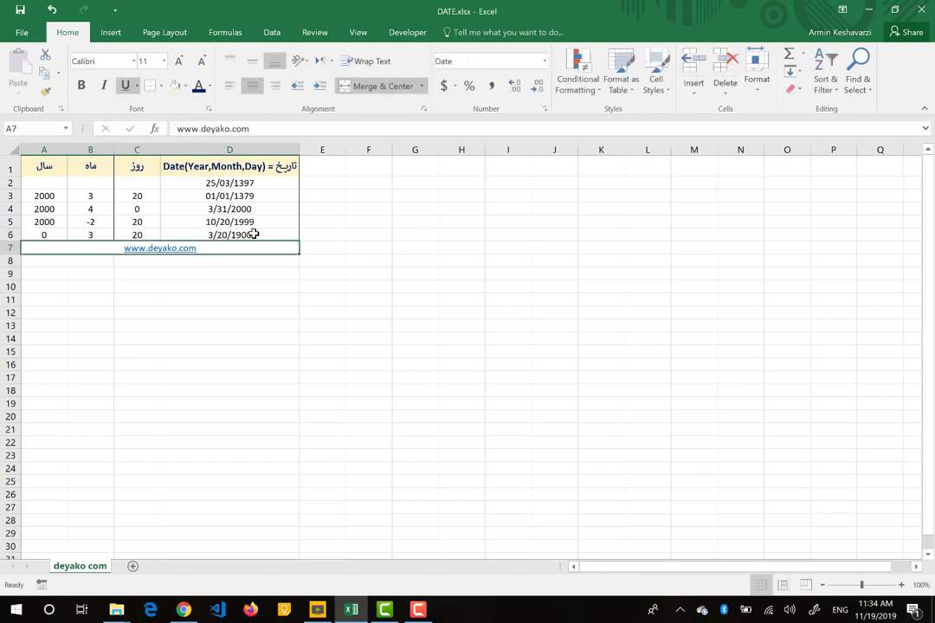
left_click(57, 234)
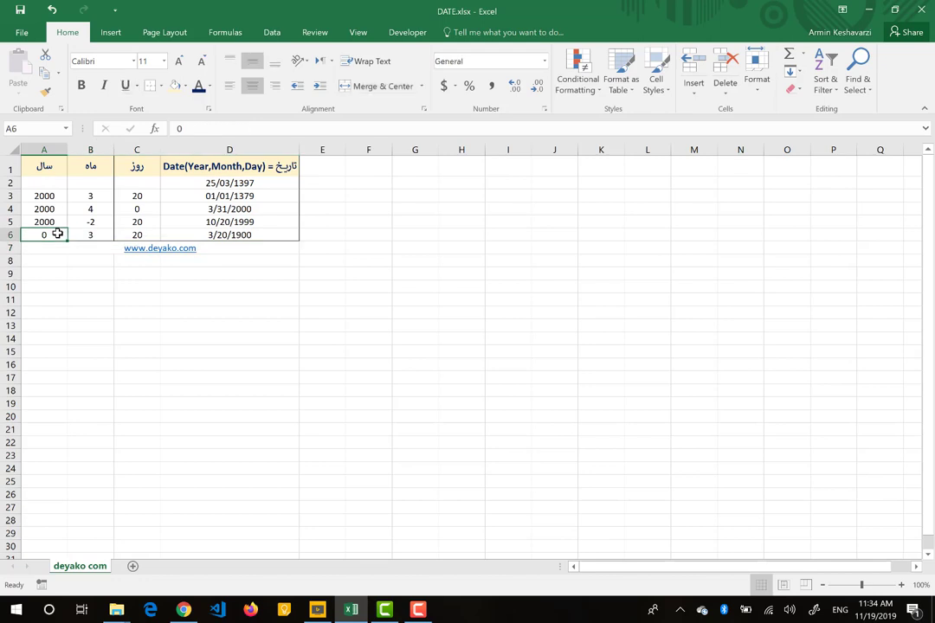
type("10")
key("Return")
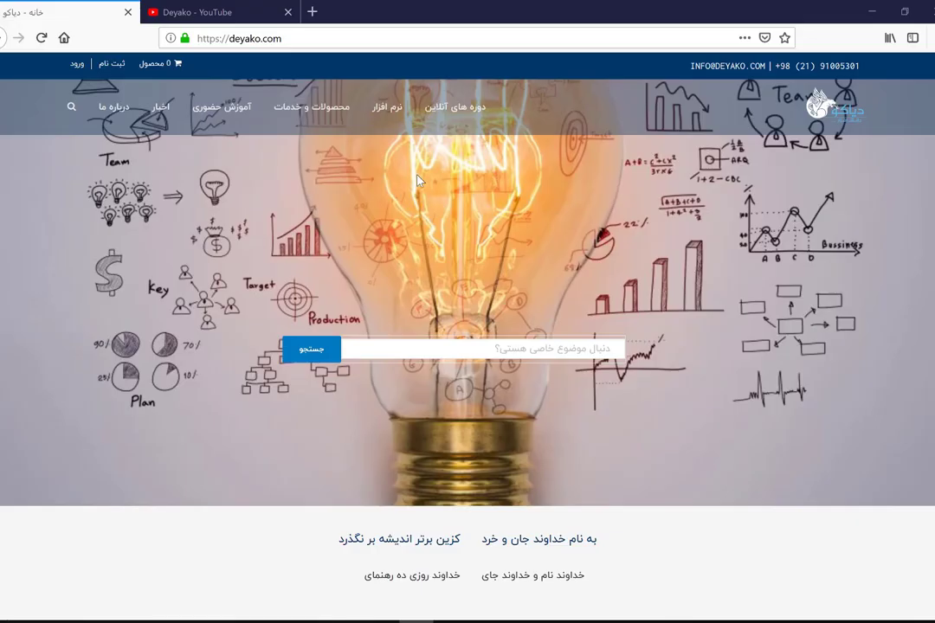
Switch to the 'Deyako - YouTube' channel tab in Firefox.
left_click(193, 12)
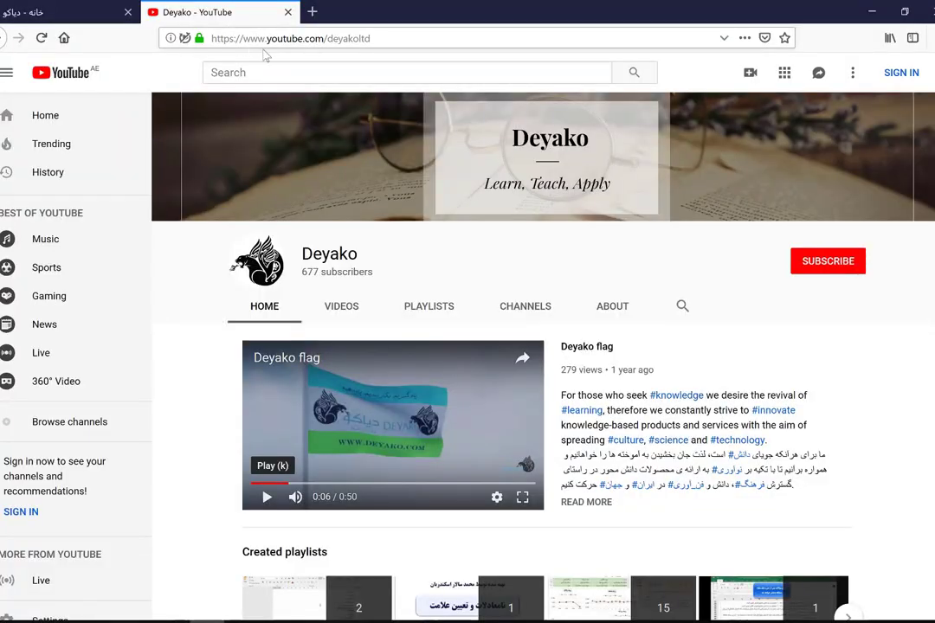